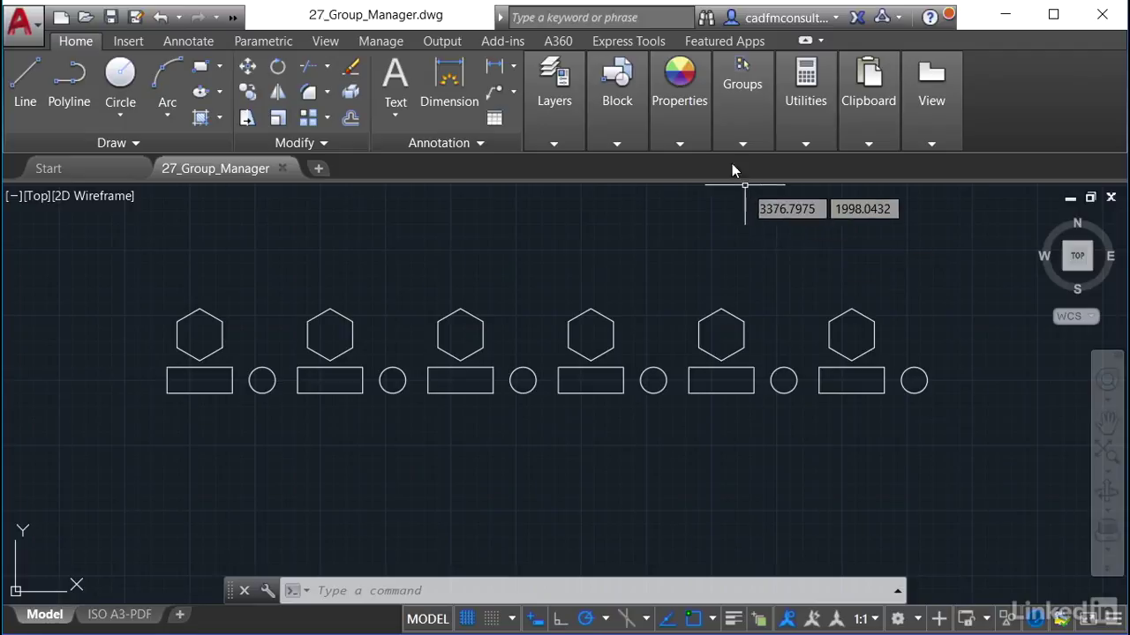
Window-select the first two hexagon-rectangle-circle sets into an unnamed group, then select it to check
left_click(743, 143)
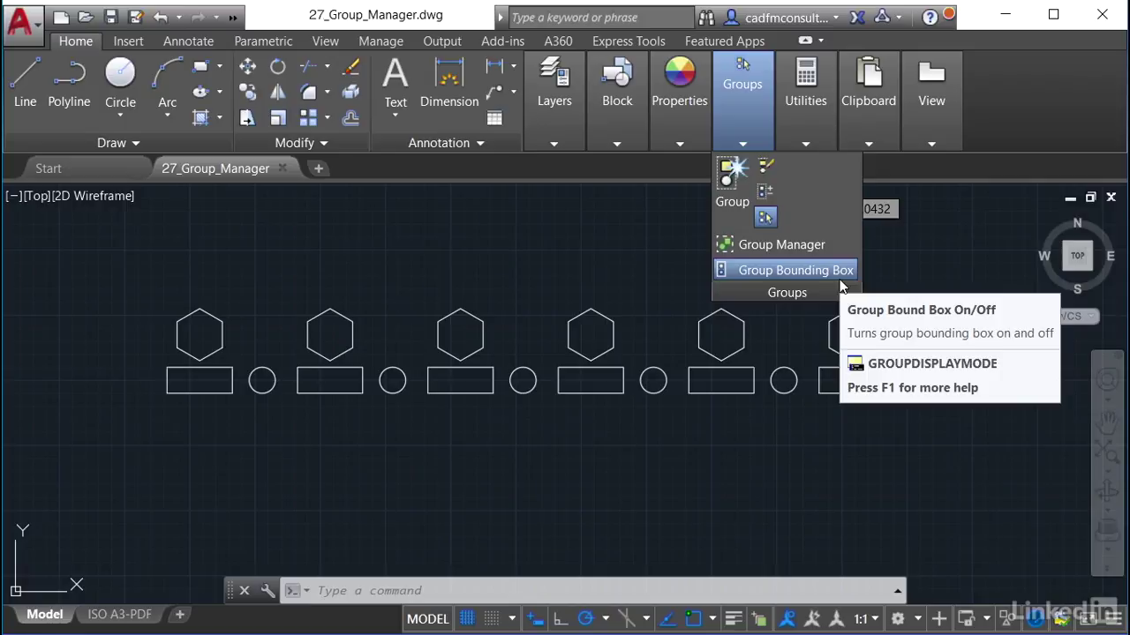
left_click(734, 184)
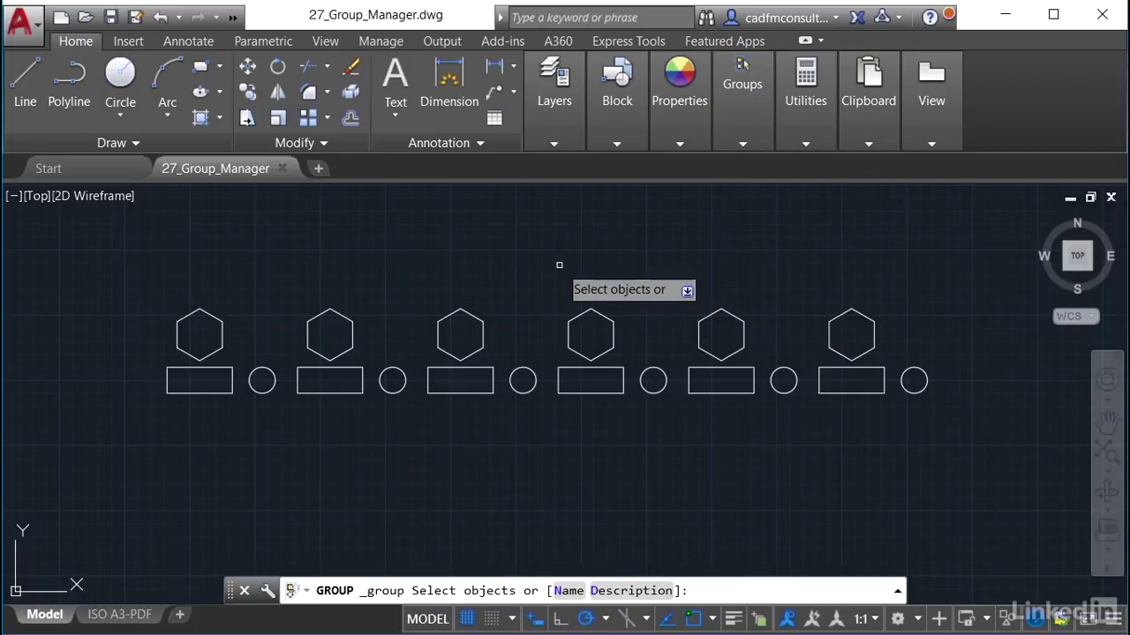
left_click(394, 411)
left_click(161, 255)
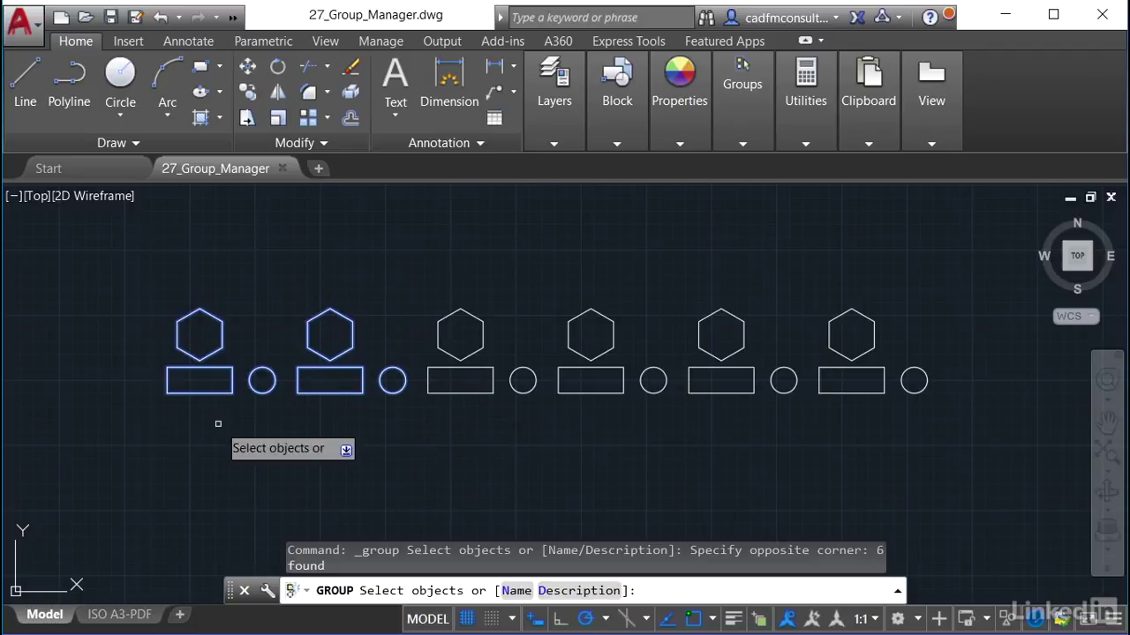
key("Return")
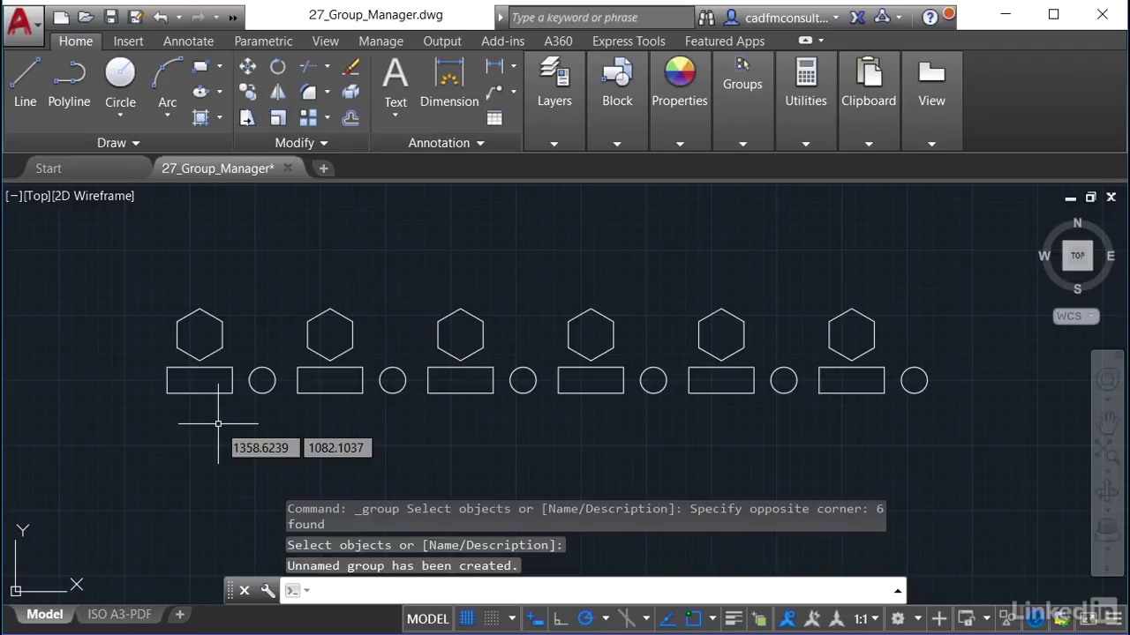
left_click(332, 367)
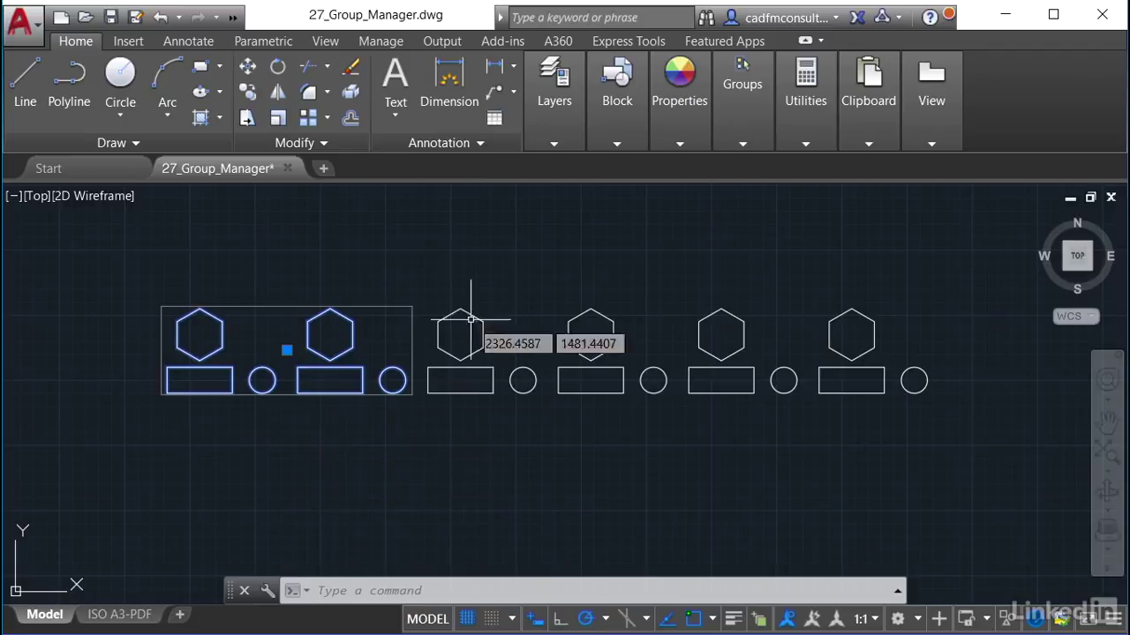
left_click(746, 146)
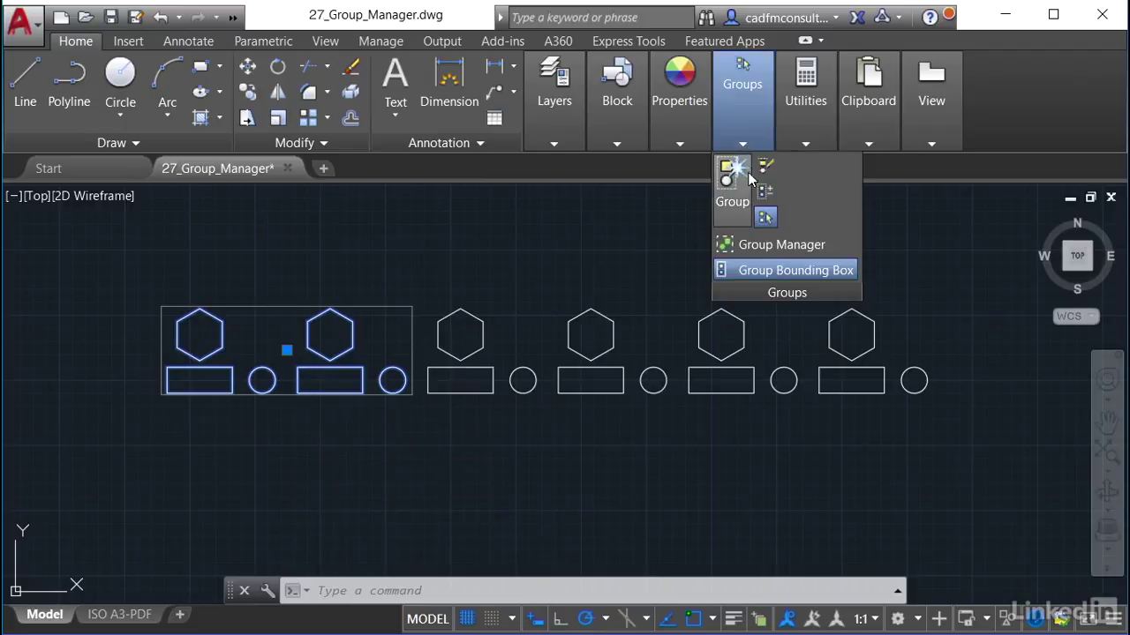
left_click(757, 244)
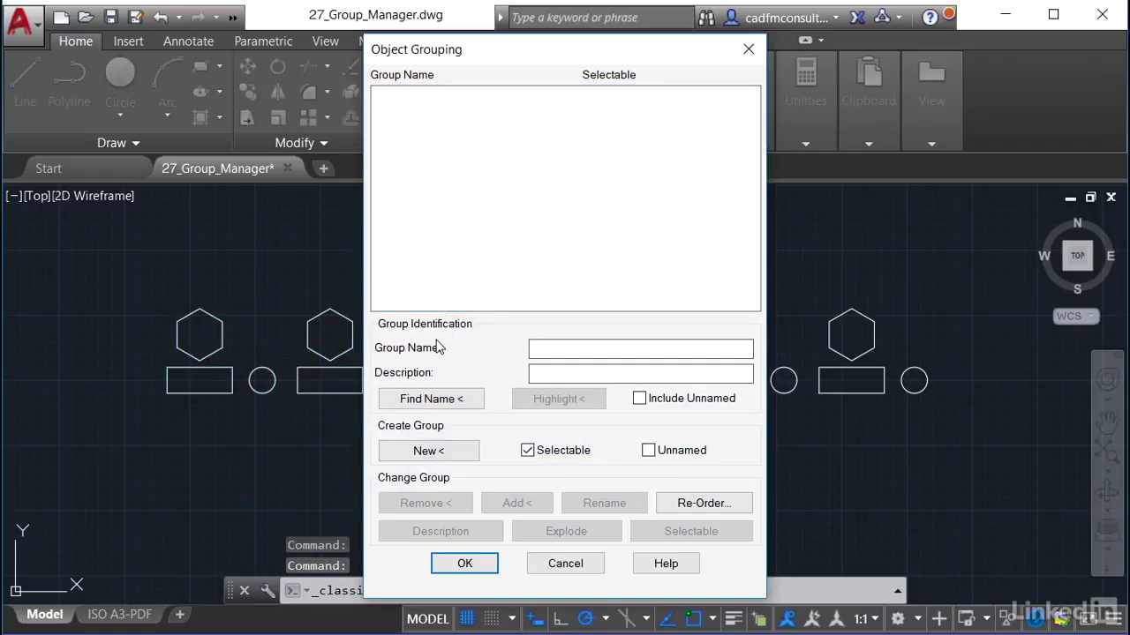
left_click(452, 455)
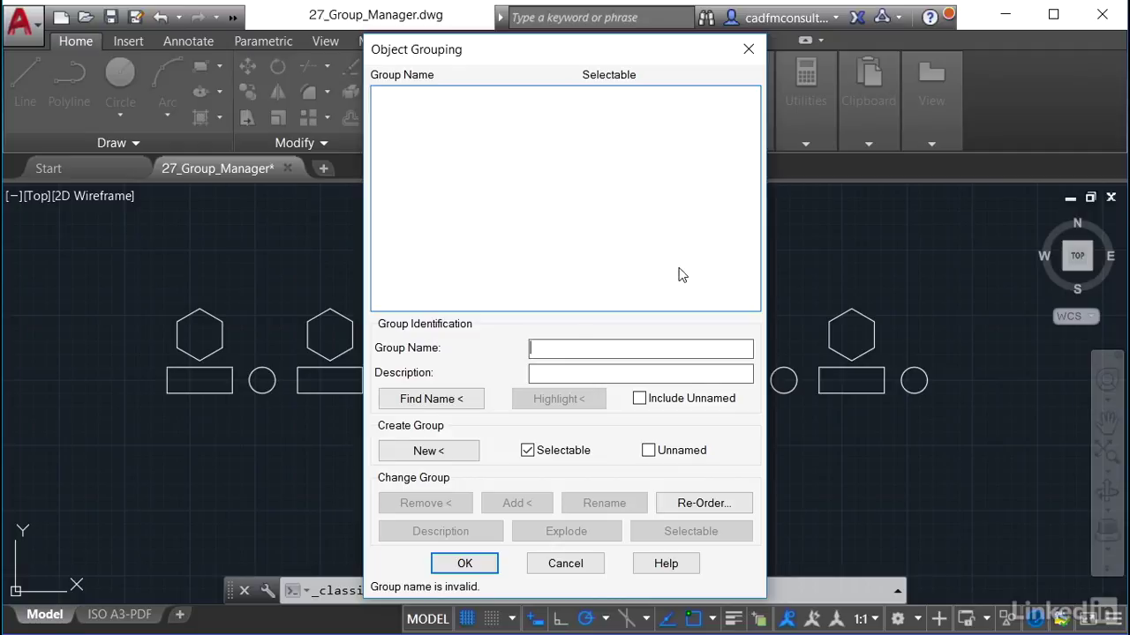
left_click(565, 563)
left_click(350, 366)
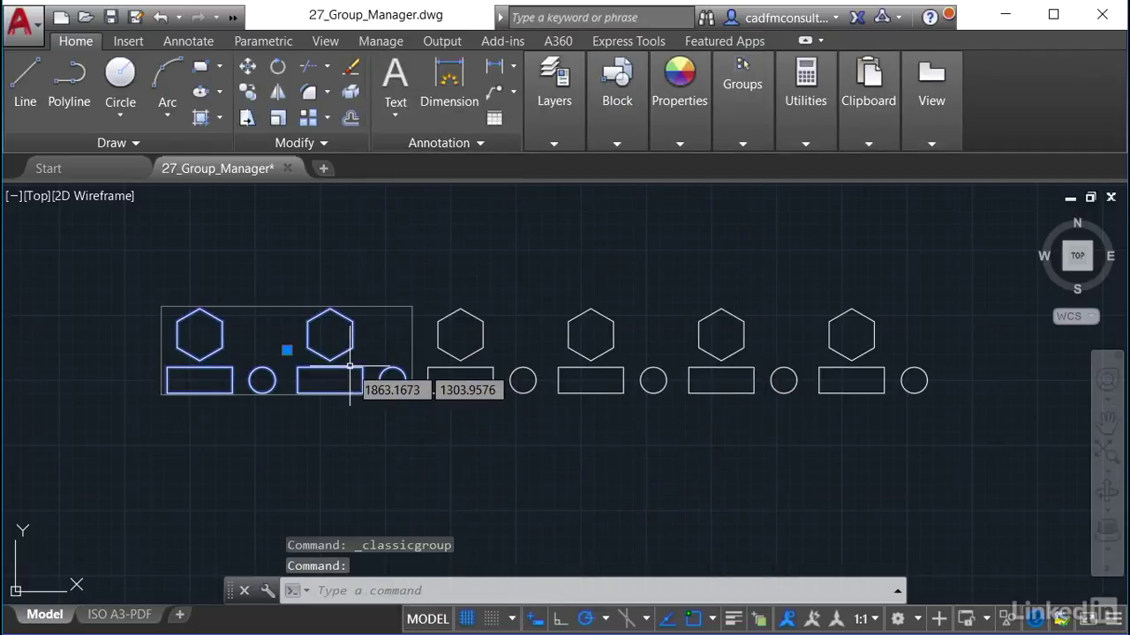
Rename the two-set group to Group1 using Group Edit's REName option
left_click(739, 147)
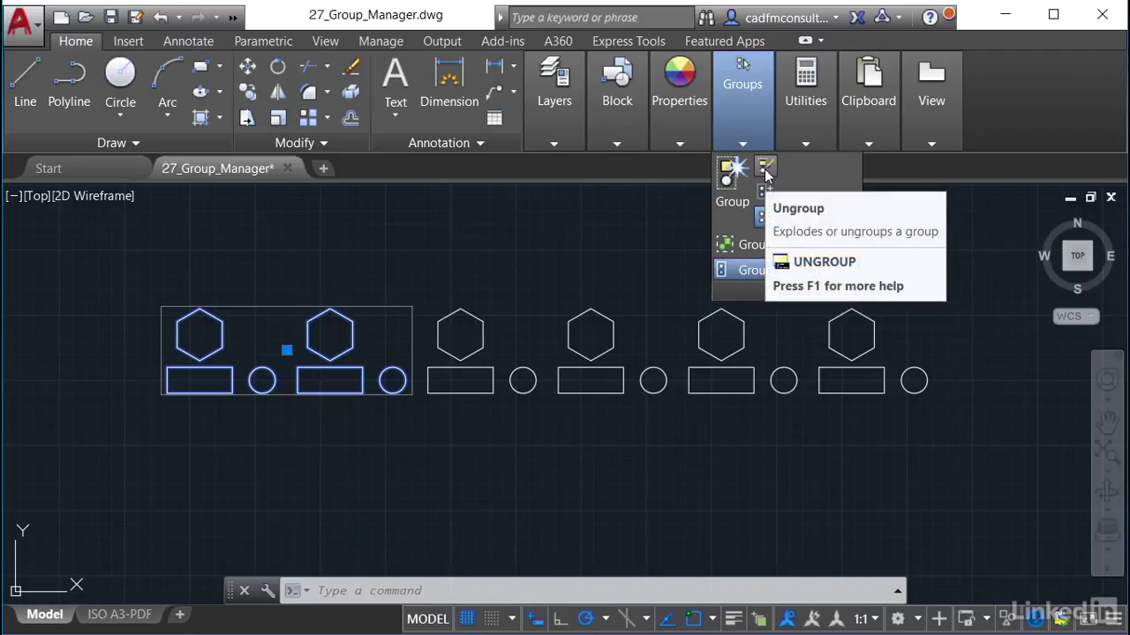
left_click(764, 218)
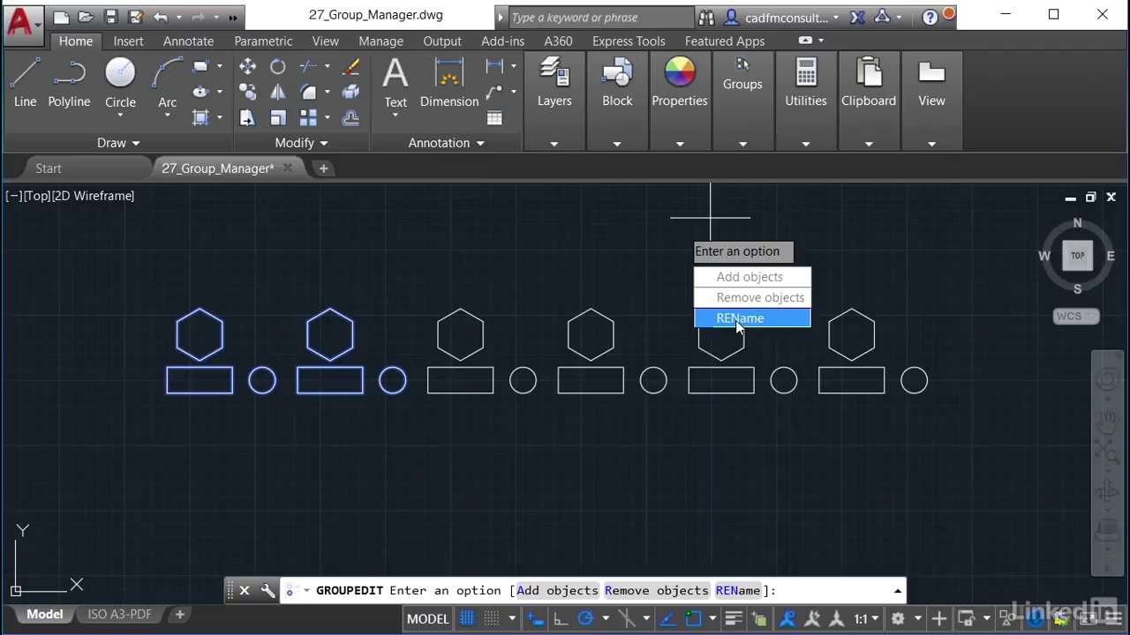
left_click(738, 320)
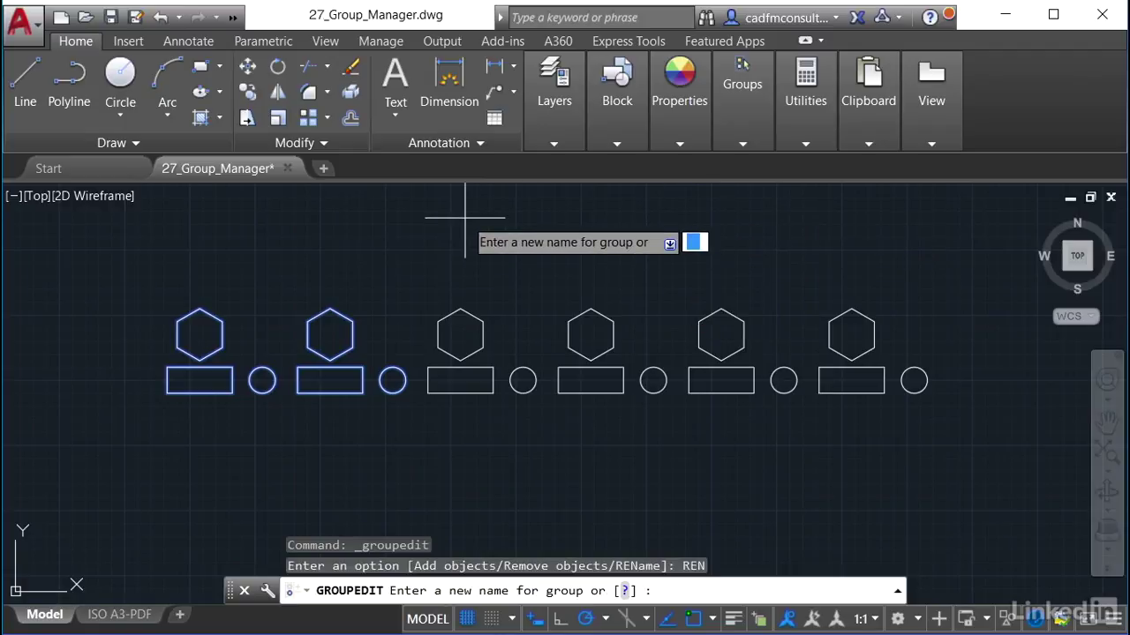
type("Group1")
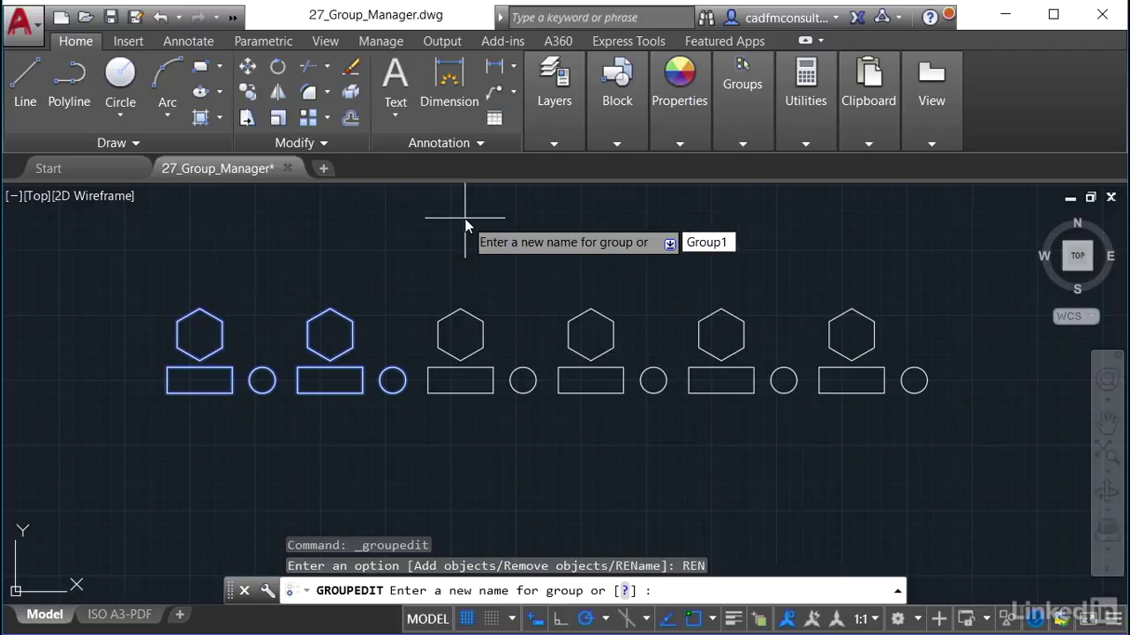
key("Return")
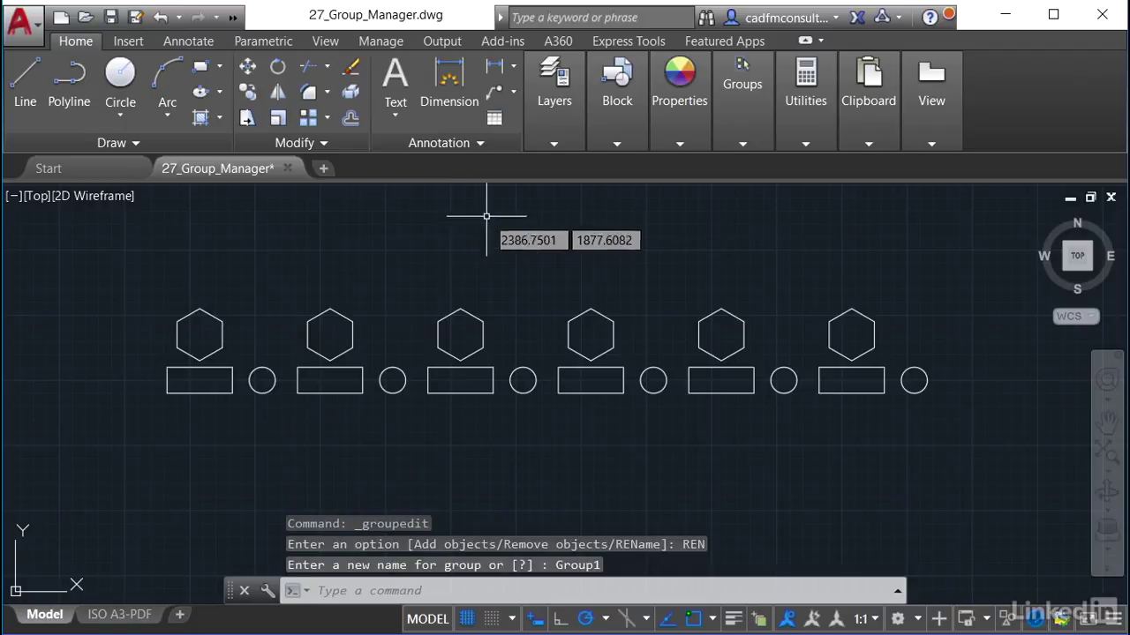
In the group manager, give GROUP1 the description 'First Group' and highlight its members
left_click(747, 147)
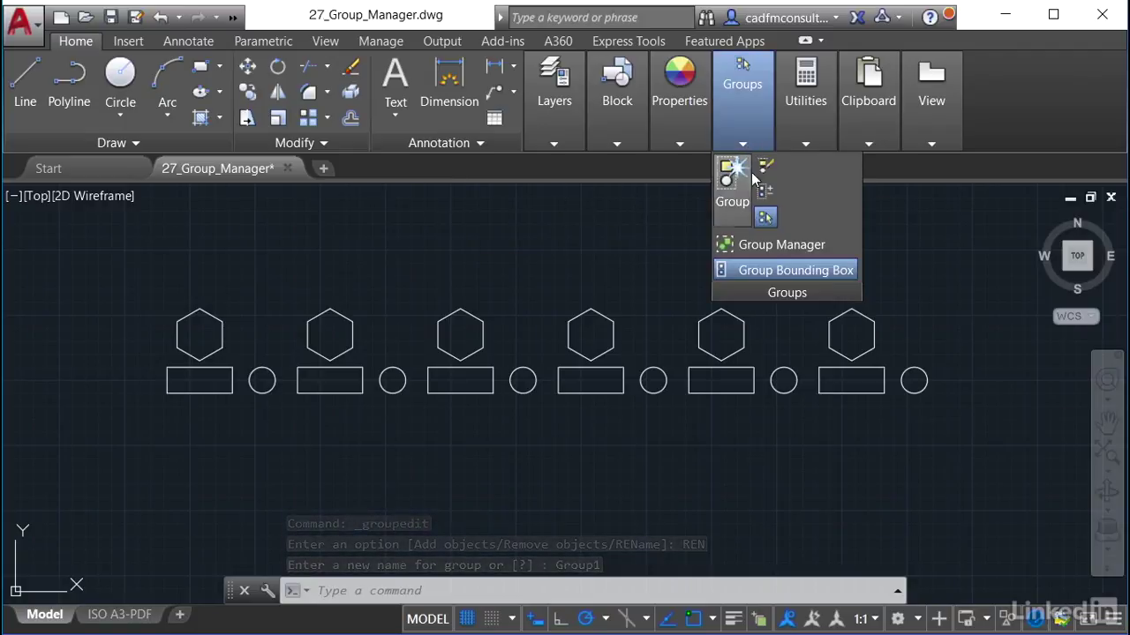
left_click(754, 245)
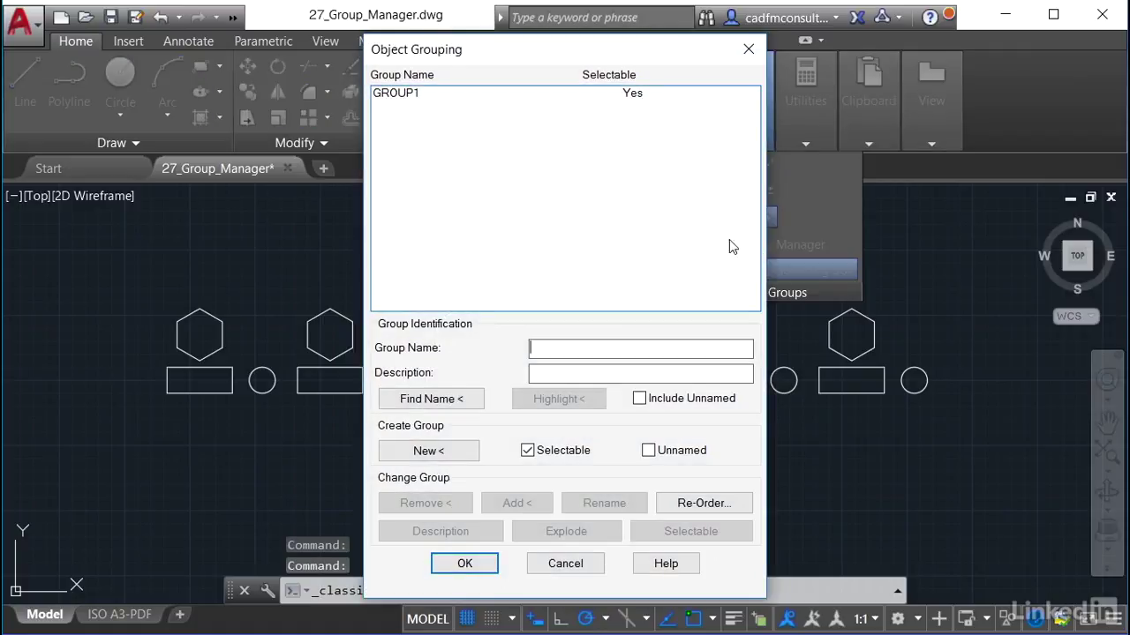
left_click(399, 95)
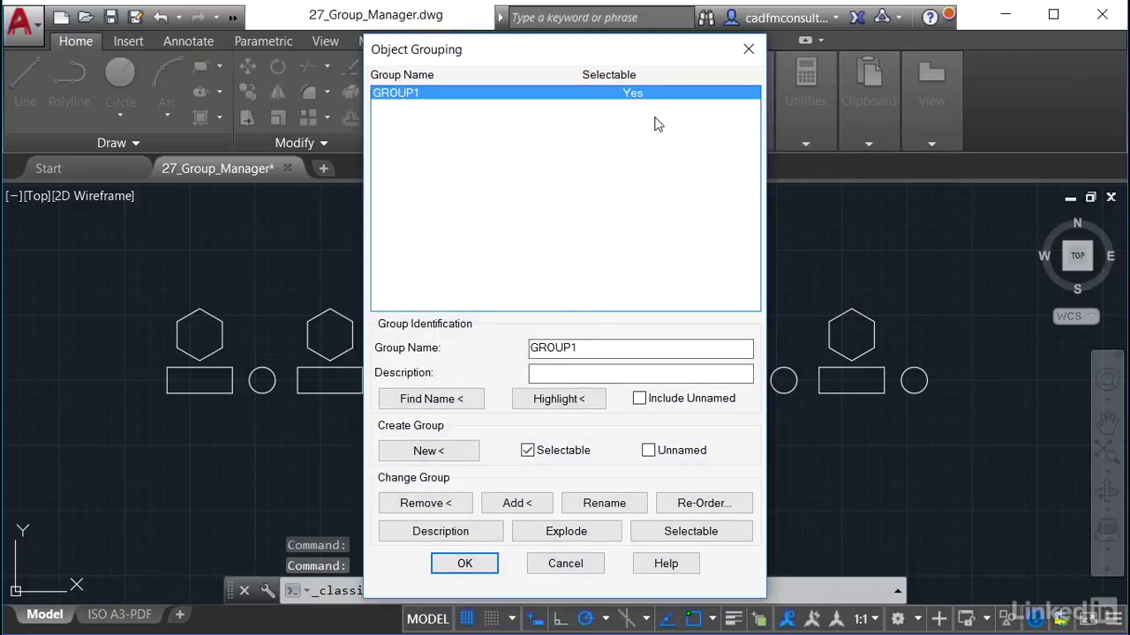
left_click(556, 372)
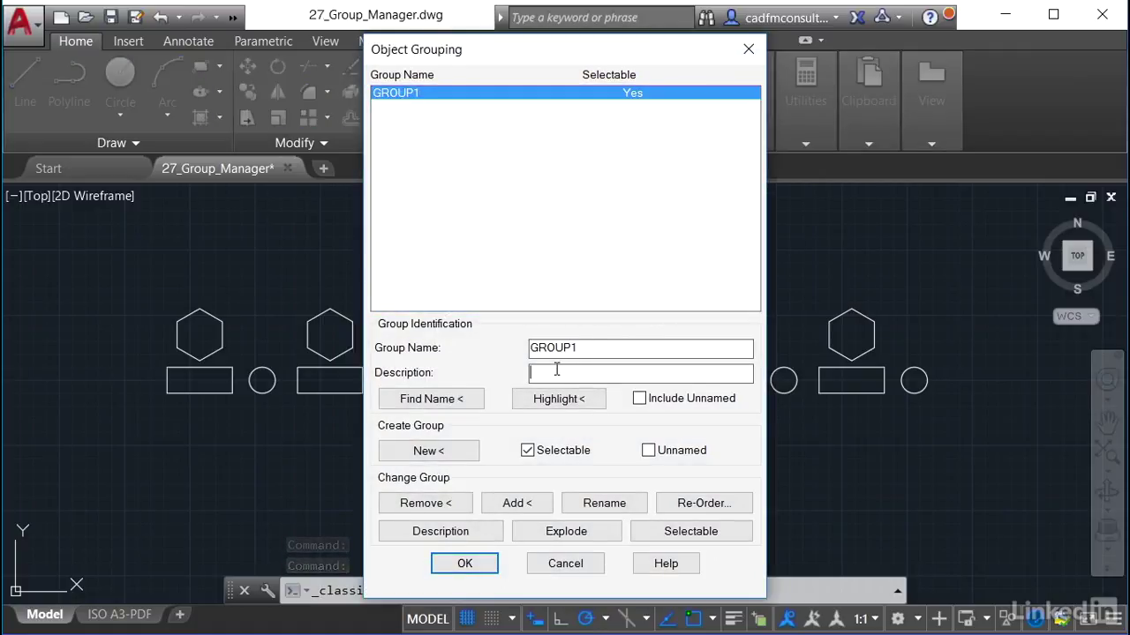
type("Firs")
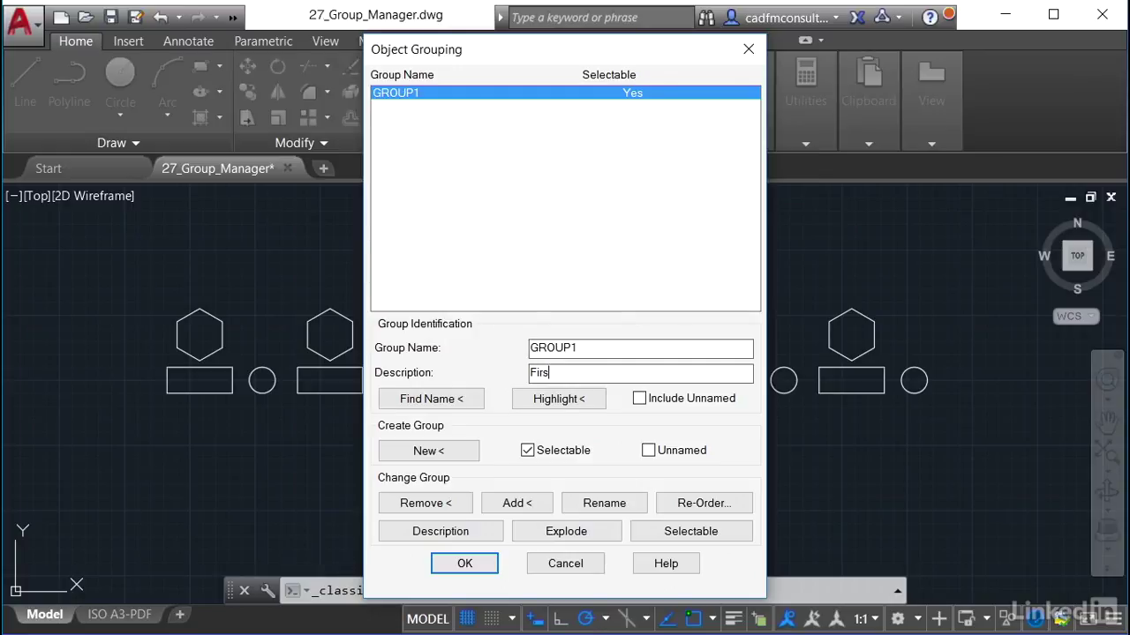
type("t Group")
left_click(554, 409)
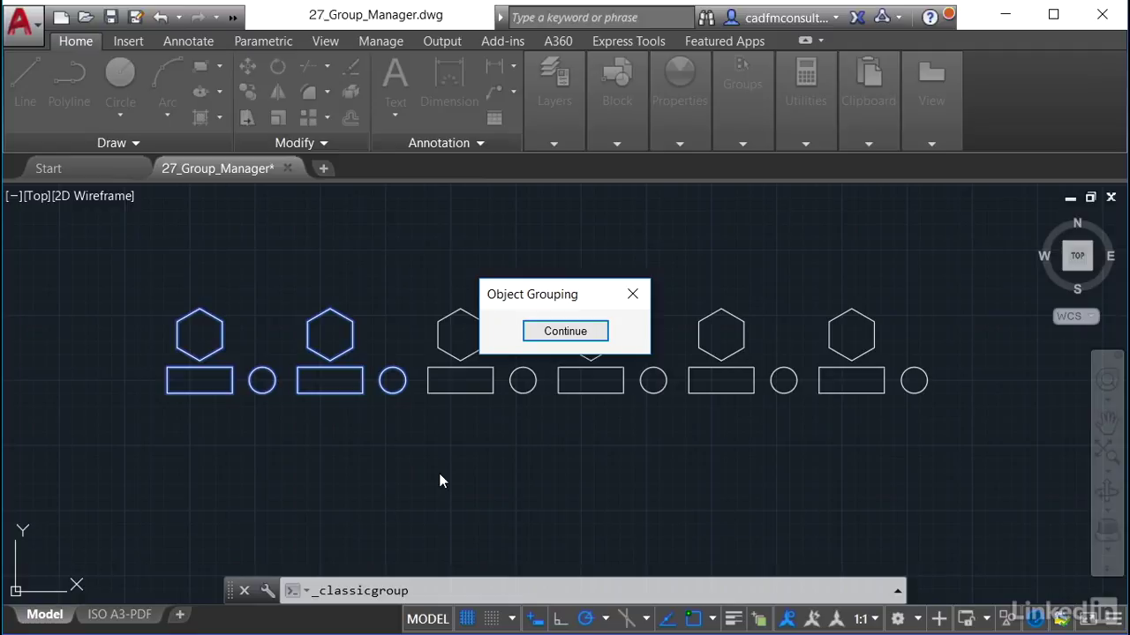
left_click(569, 331)
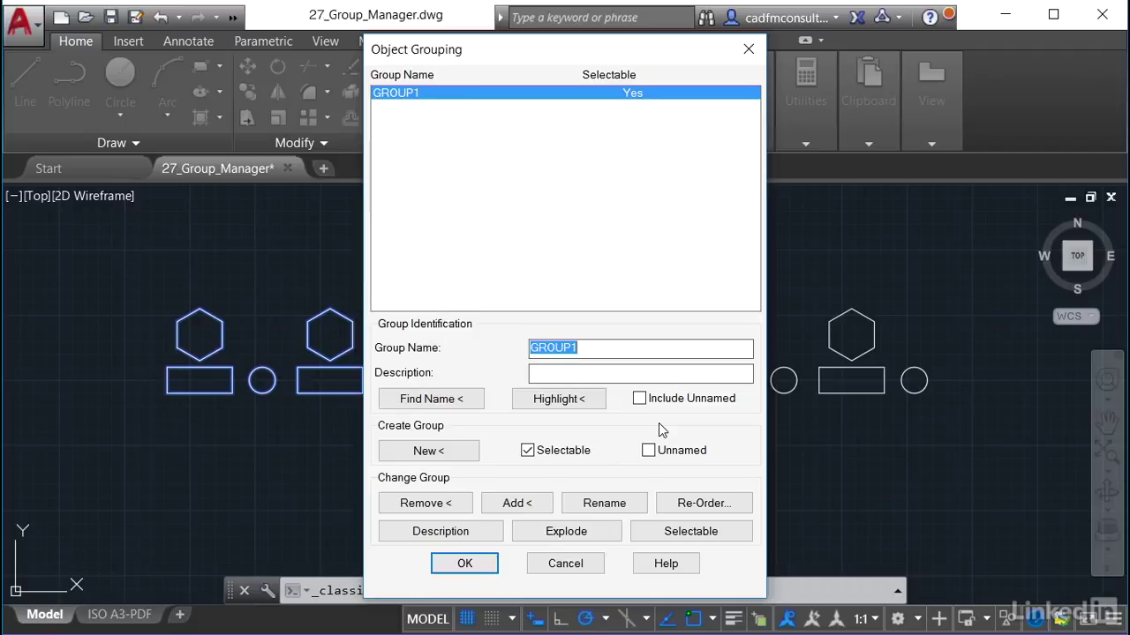
Add the third hexagon, rectangle and circle set to GROUP1 and confirm
left_click(529, 507)
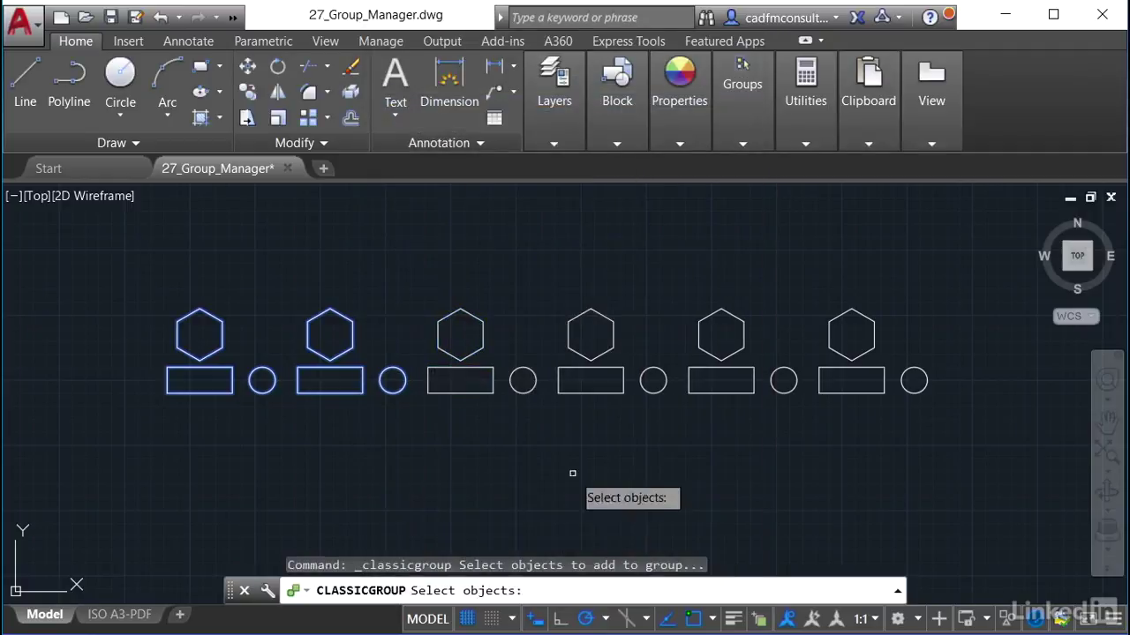
left_click(524, 409)
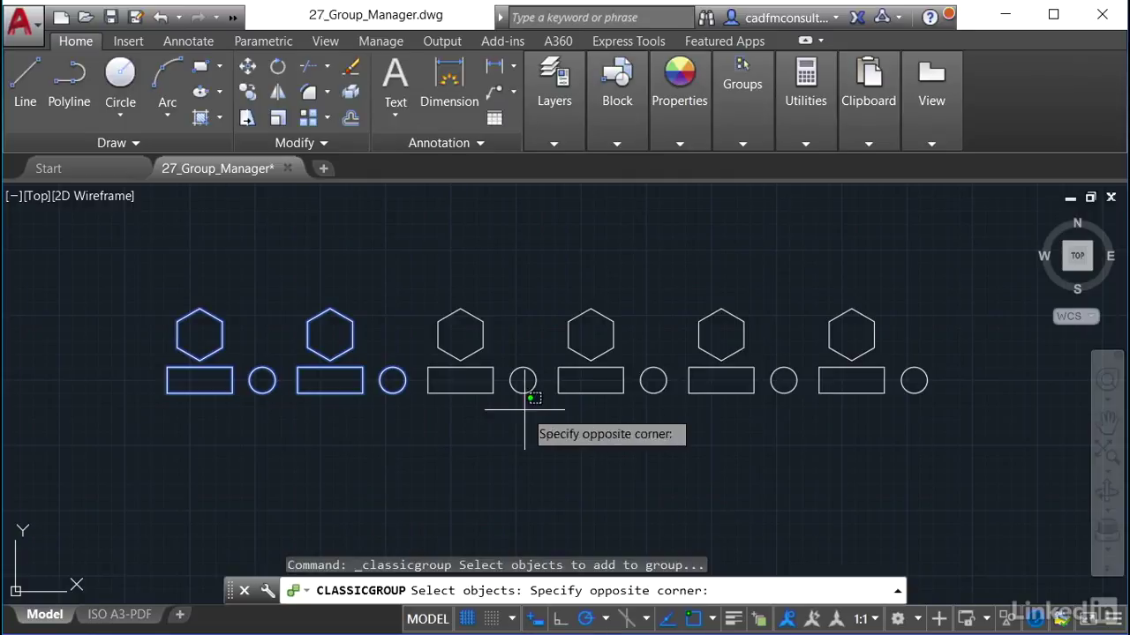
left_click(415, 277)
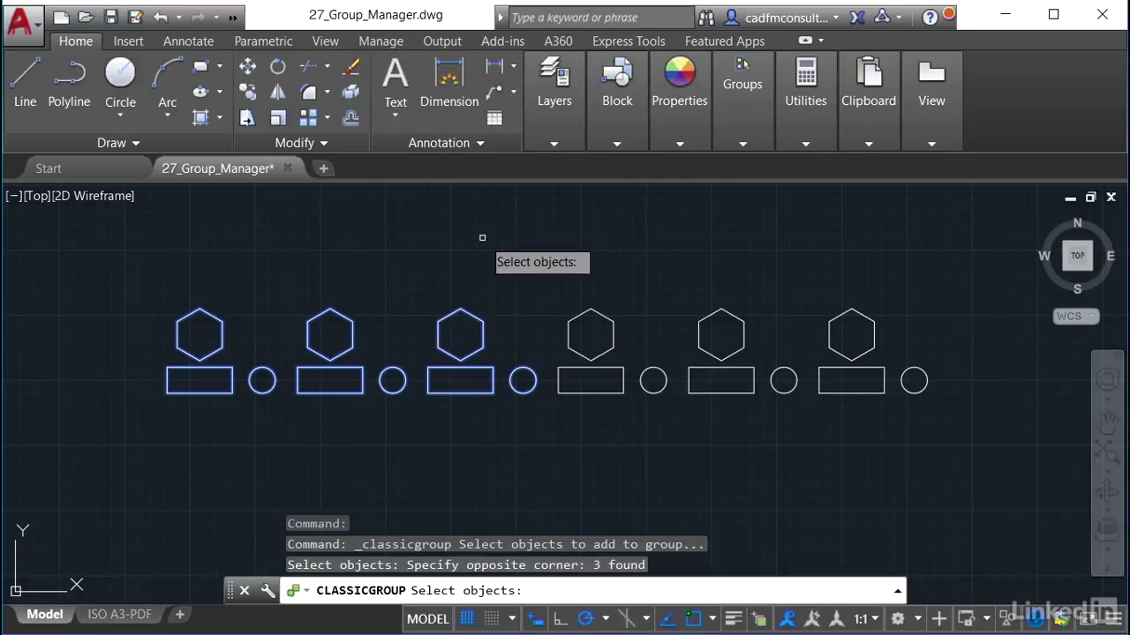
key("Return")
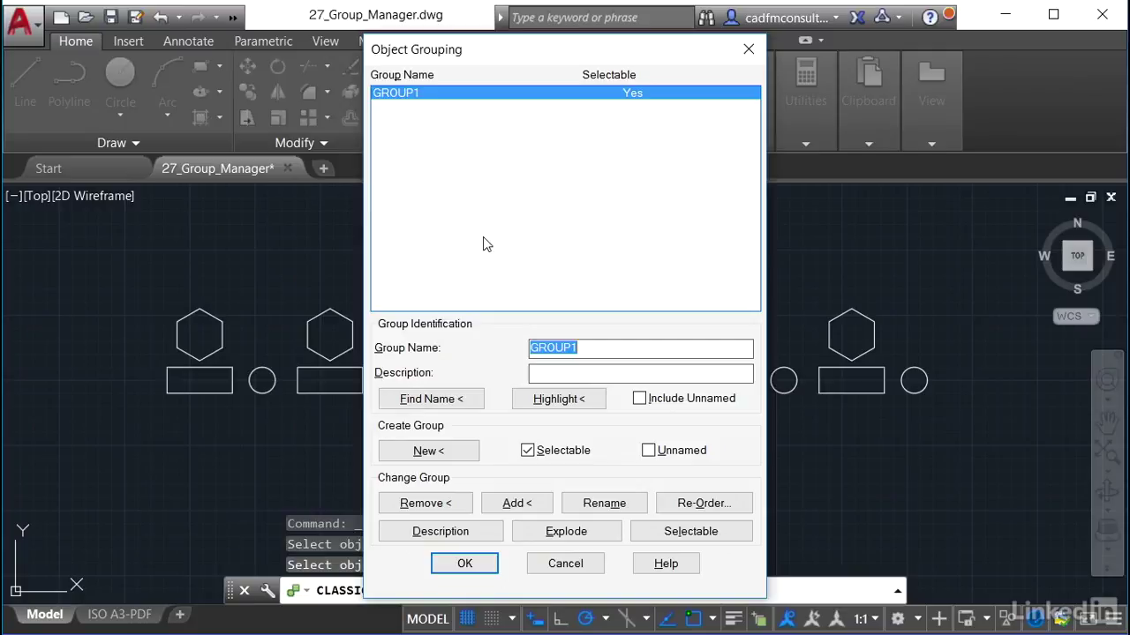
left_click(443, 567)
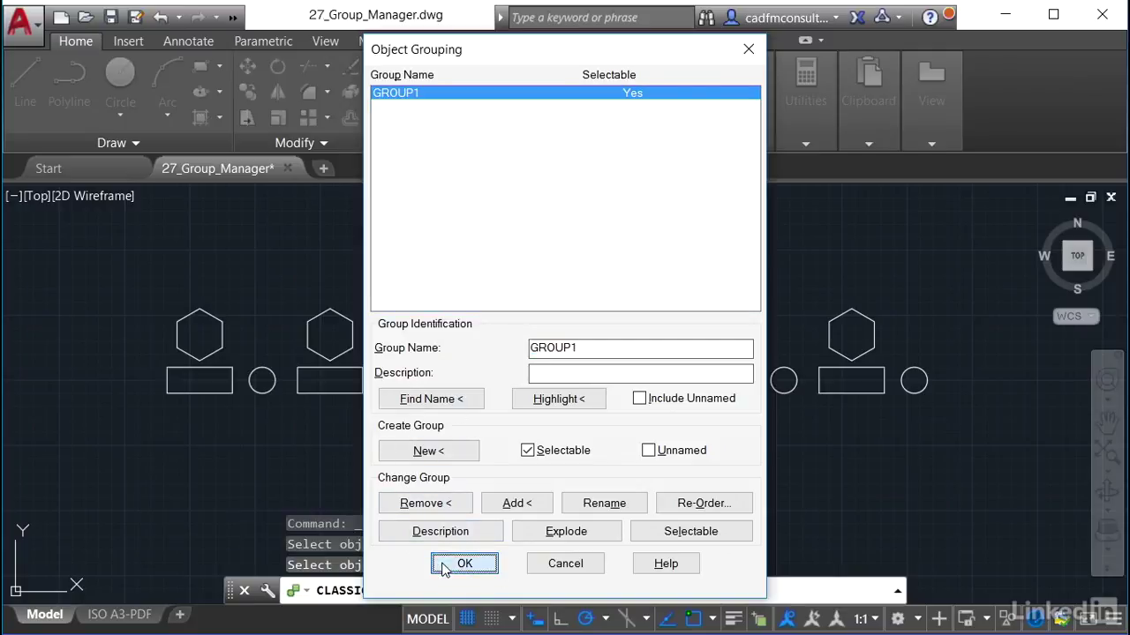
Select the whole group and drag its grip down-left of its original spot
left_click(425, 385)
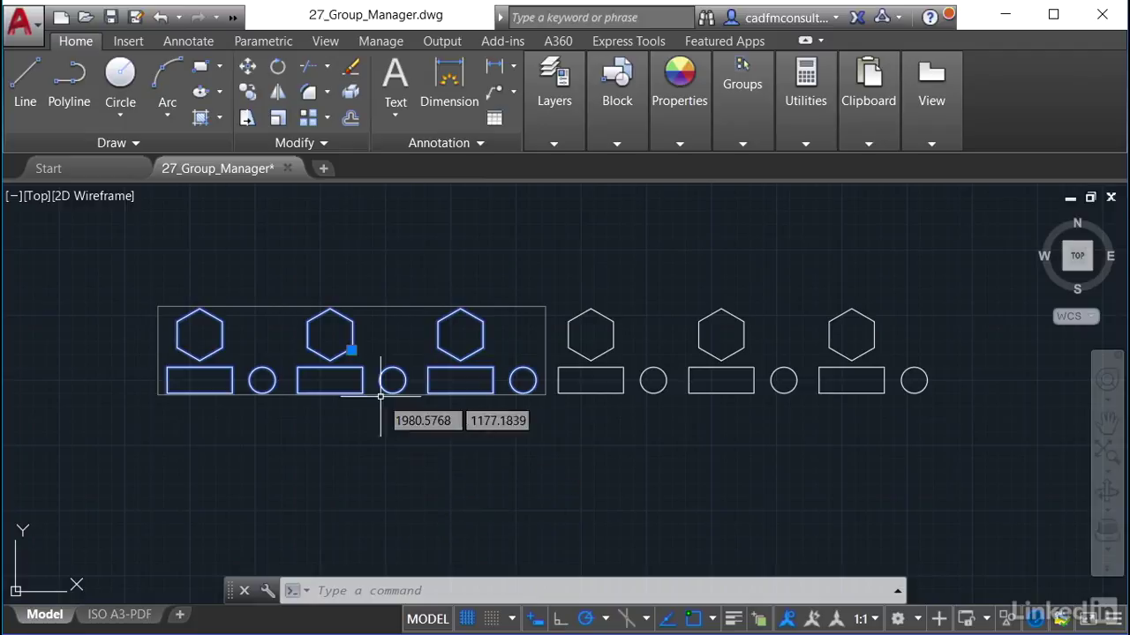
left_click(351, 351)
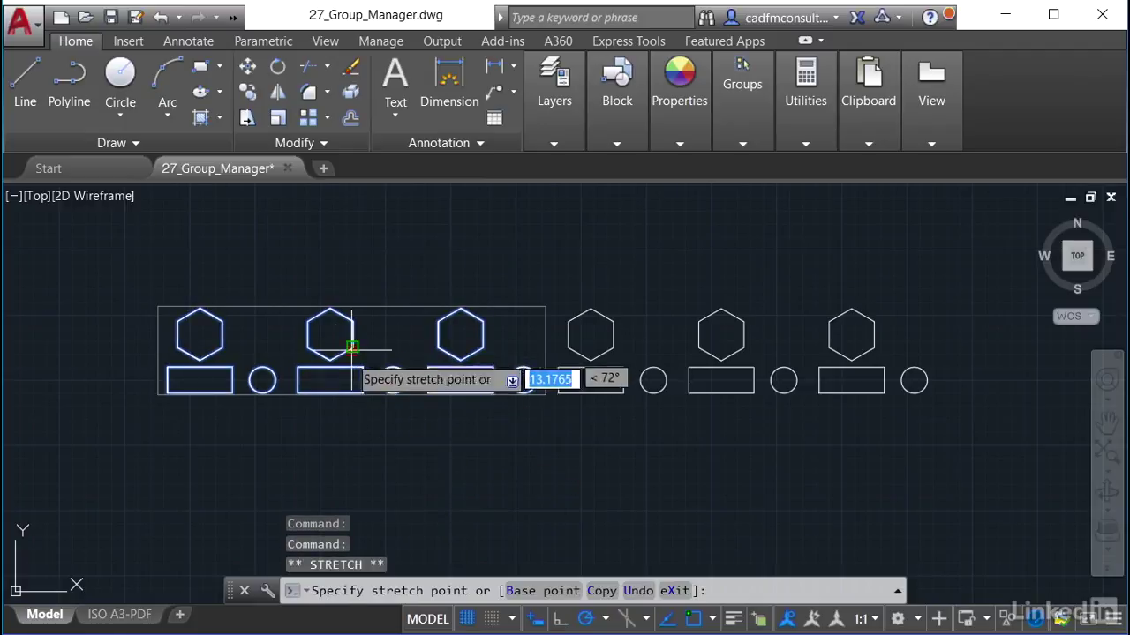
left_click(249, 454)
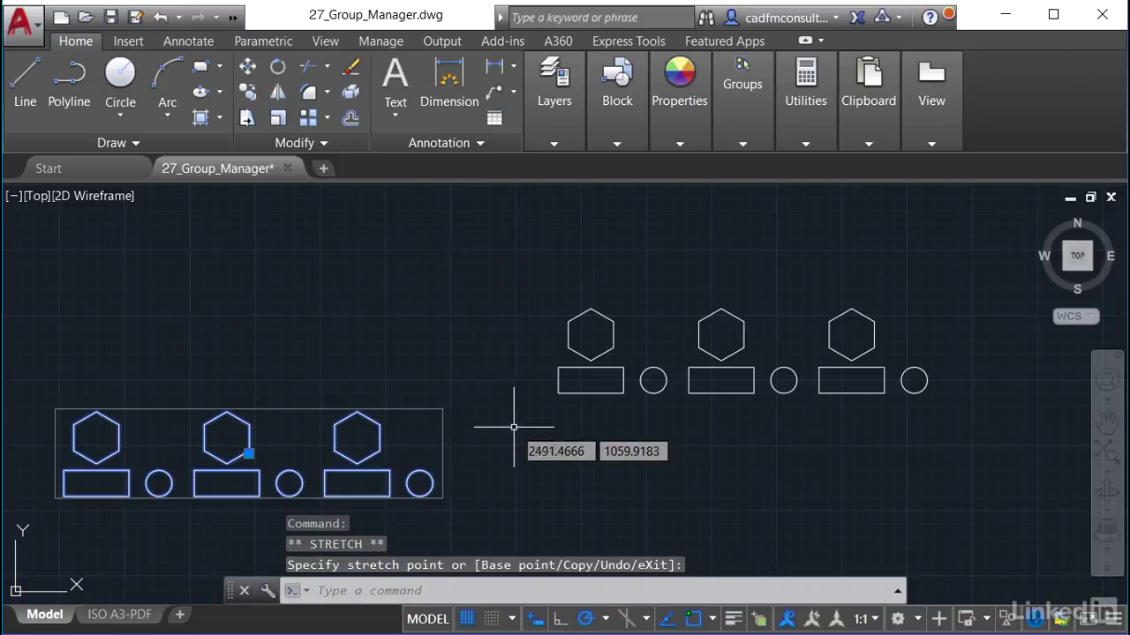
Move the group from a hexagon base point into a new upper row, then reselect it
left_click(248, 67)
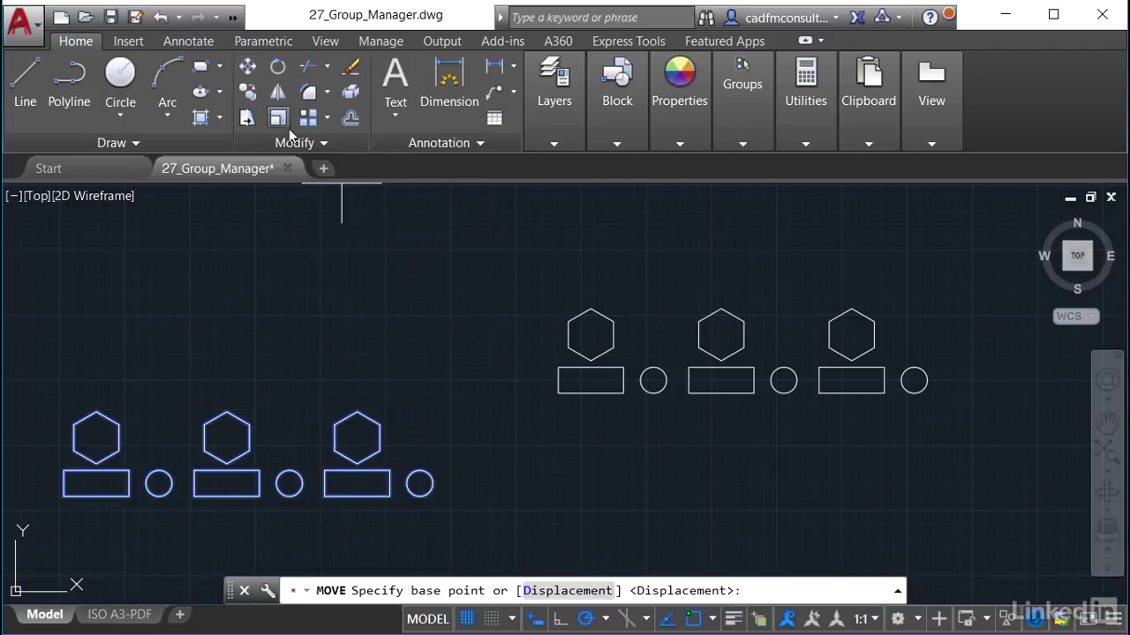
left_click(358, 411)
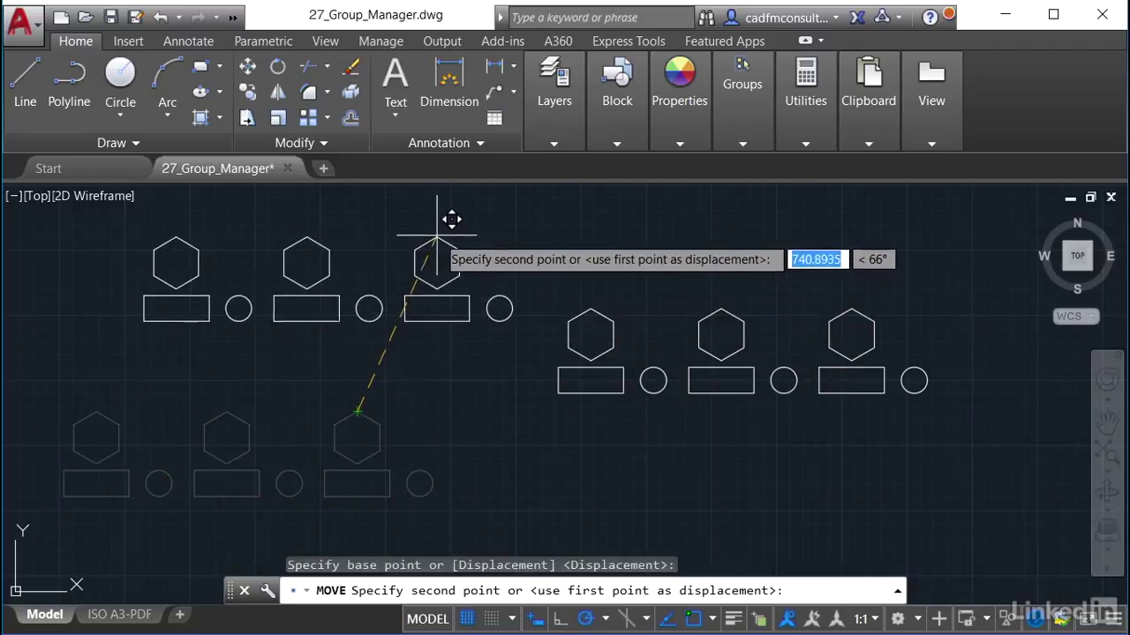
left_click(439, 235)
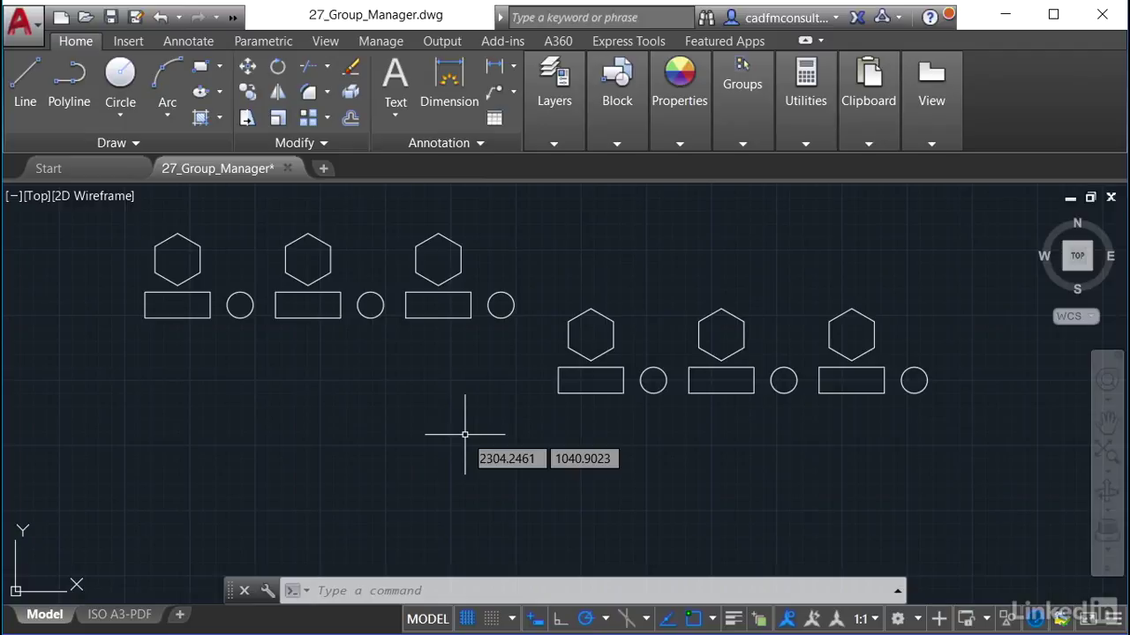
left_click(456, 318)
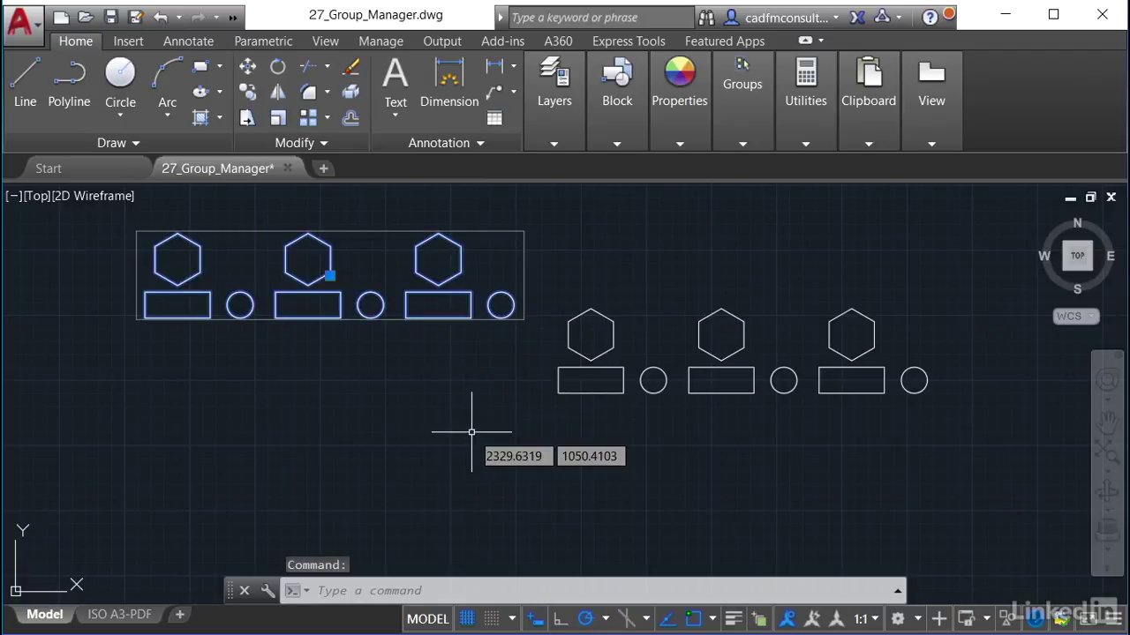
Ungroup GROUP1, then reopen the Object Grouping dialog to confirm no groups remain
left_click(727, 145)
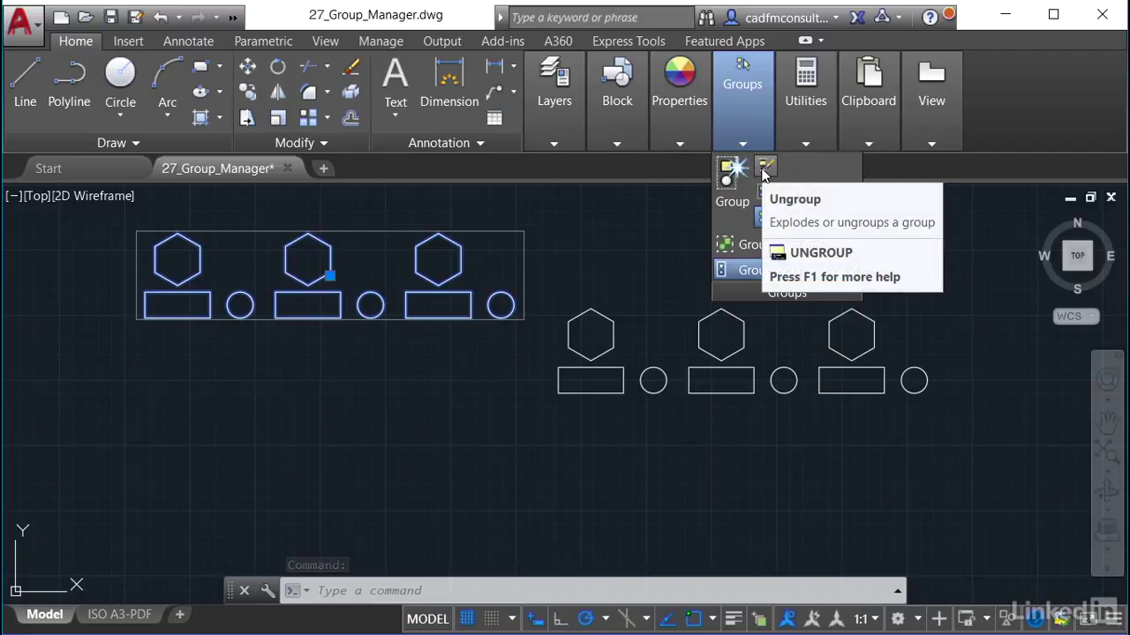
left_click(765, 172)
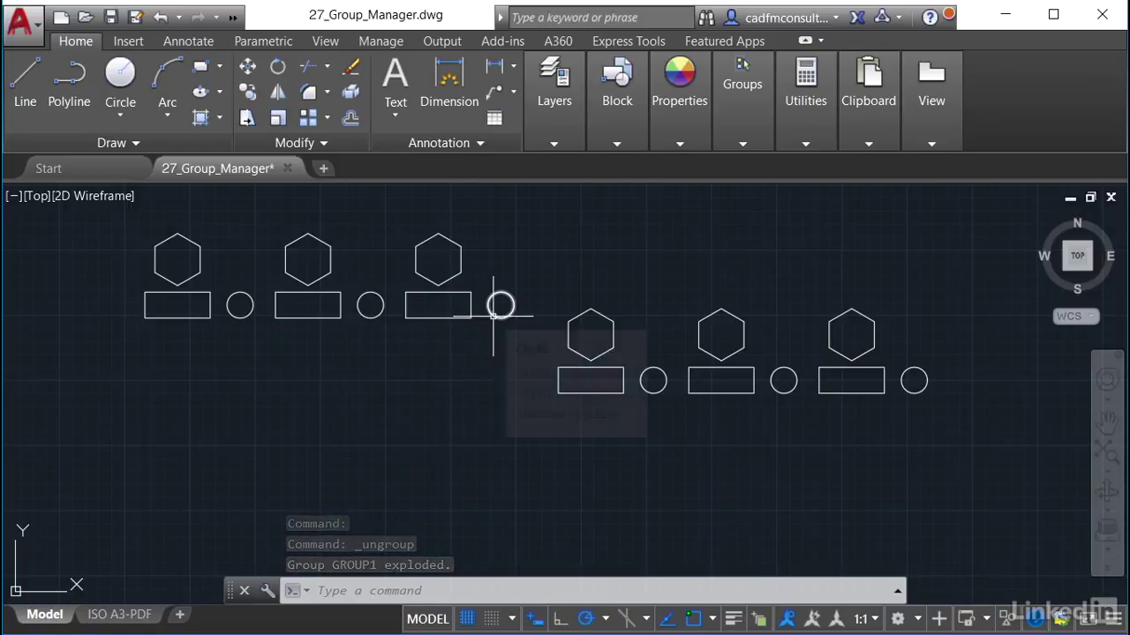
left_click(741, 146)
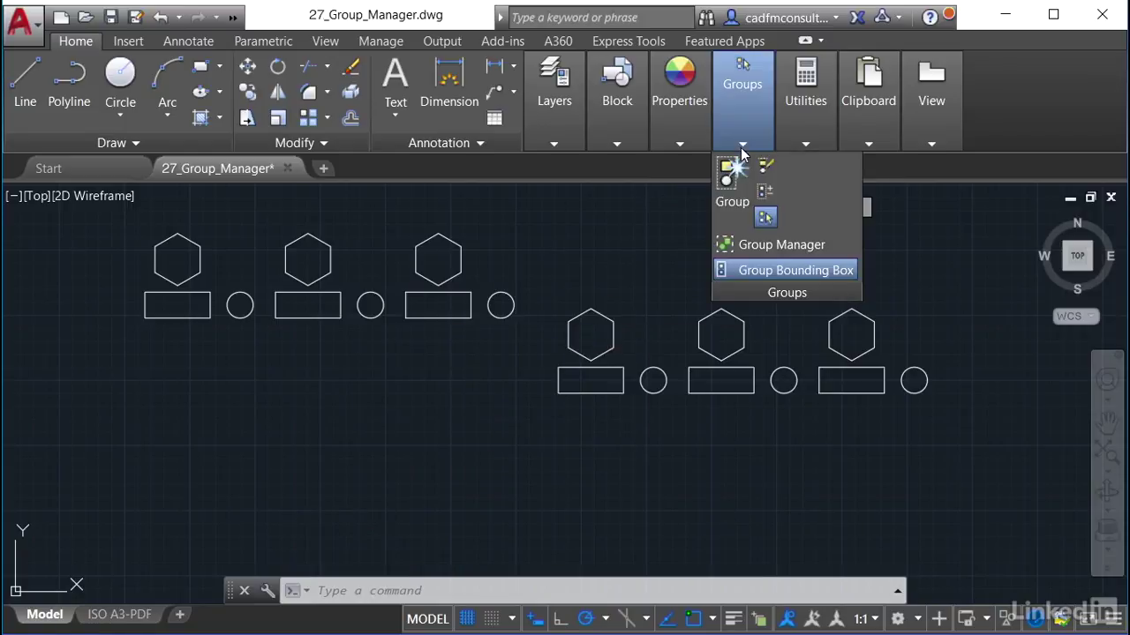
left_click(760, 246)
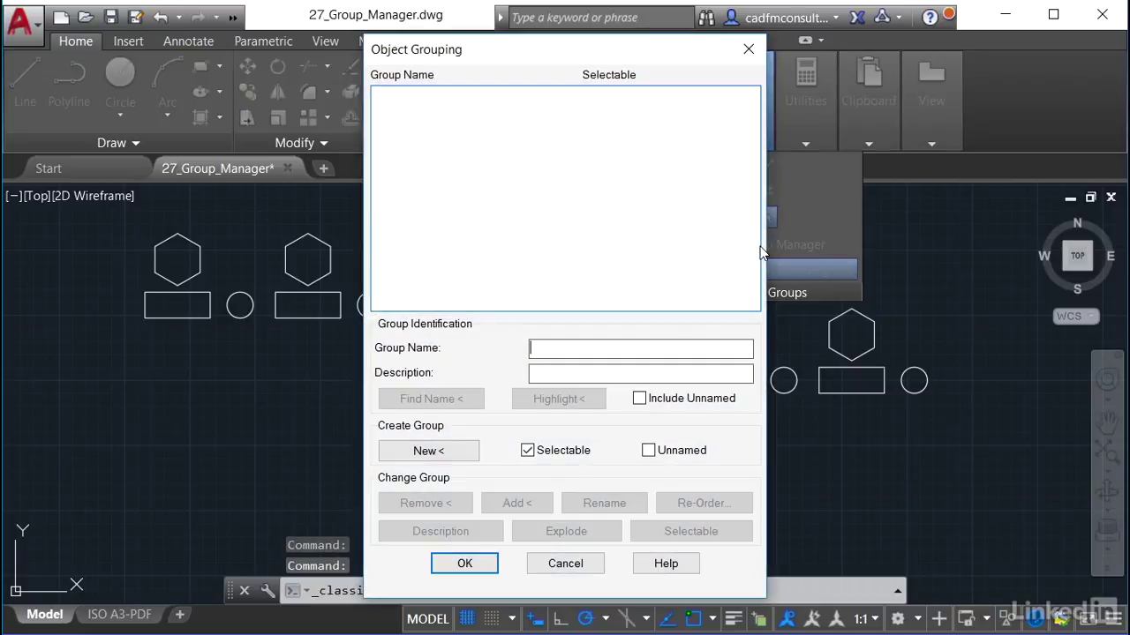